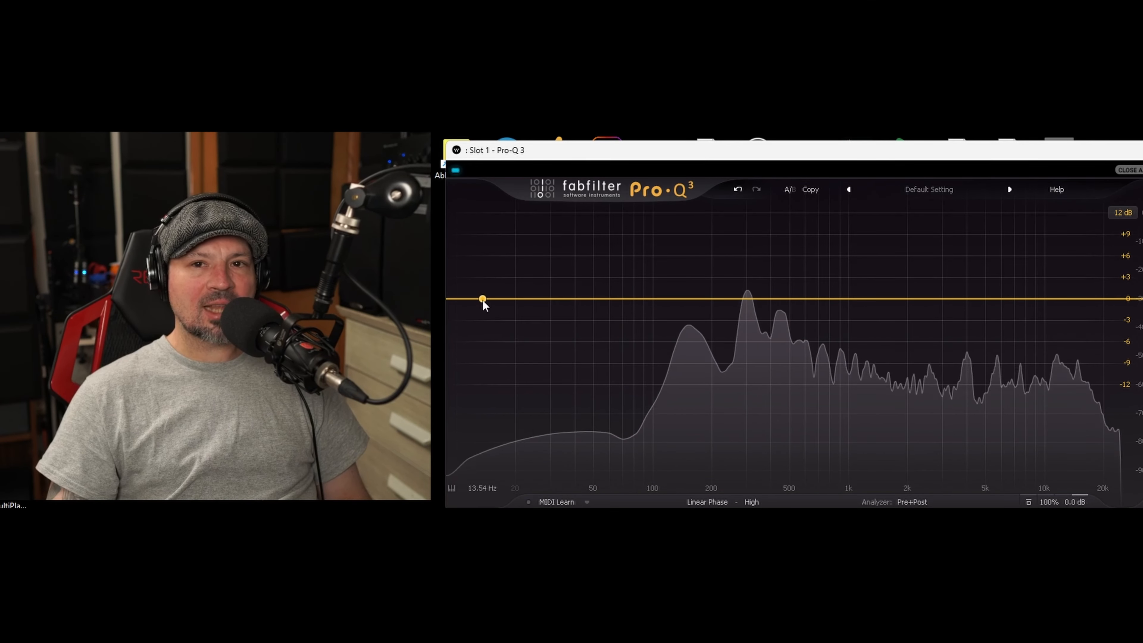
Add a low cut at about 50 Hz and a mid bell cut of about 3 dB near 467 Hz.
left_click(483, 300)
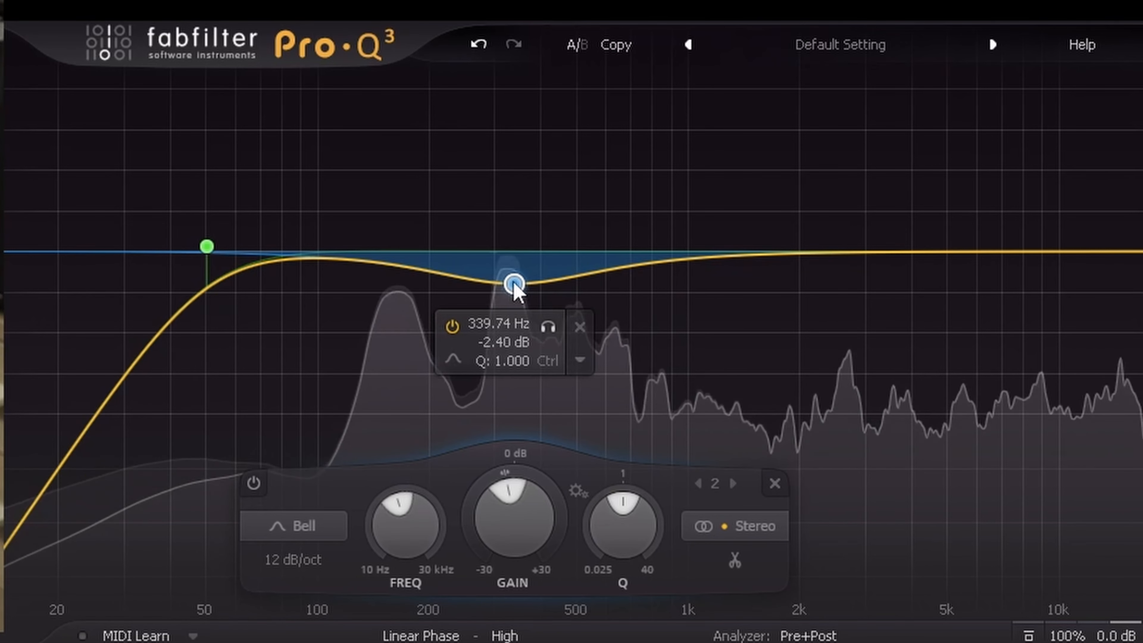
left_click_drag(514, 285, 576, 294)
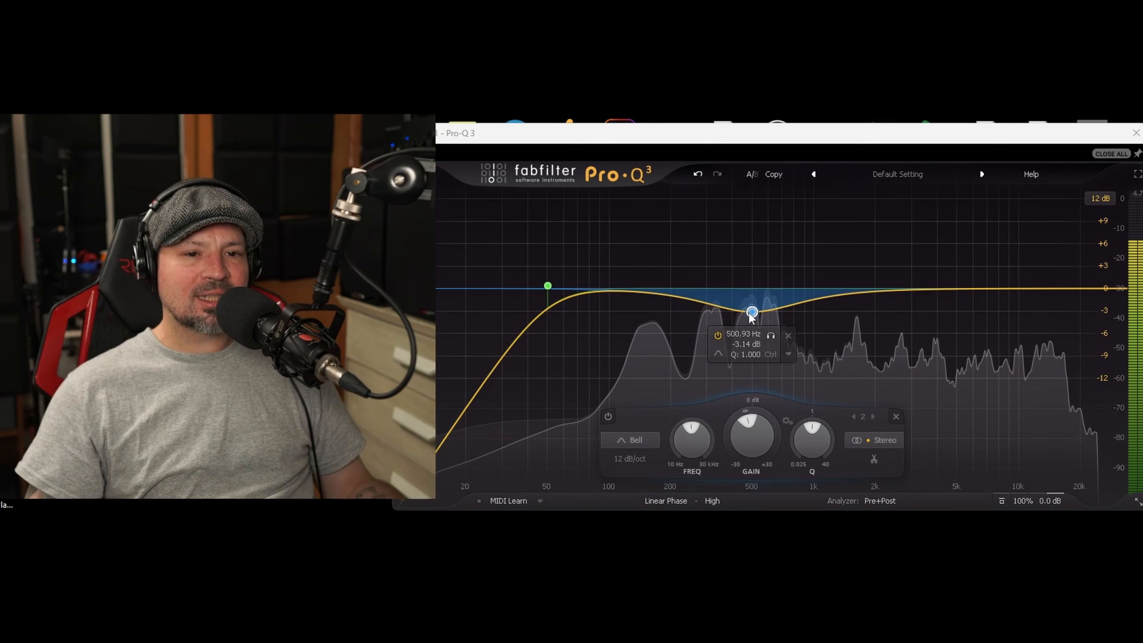
mouse_move(752, 315)
left_mouse_down()
mouse_move(764, 315)
mouse_move(713, 315)
mouse_move(744, 317)
left_mouse_up()
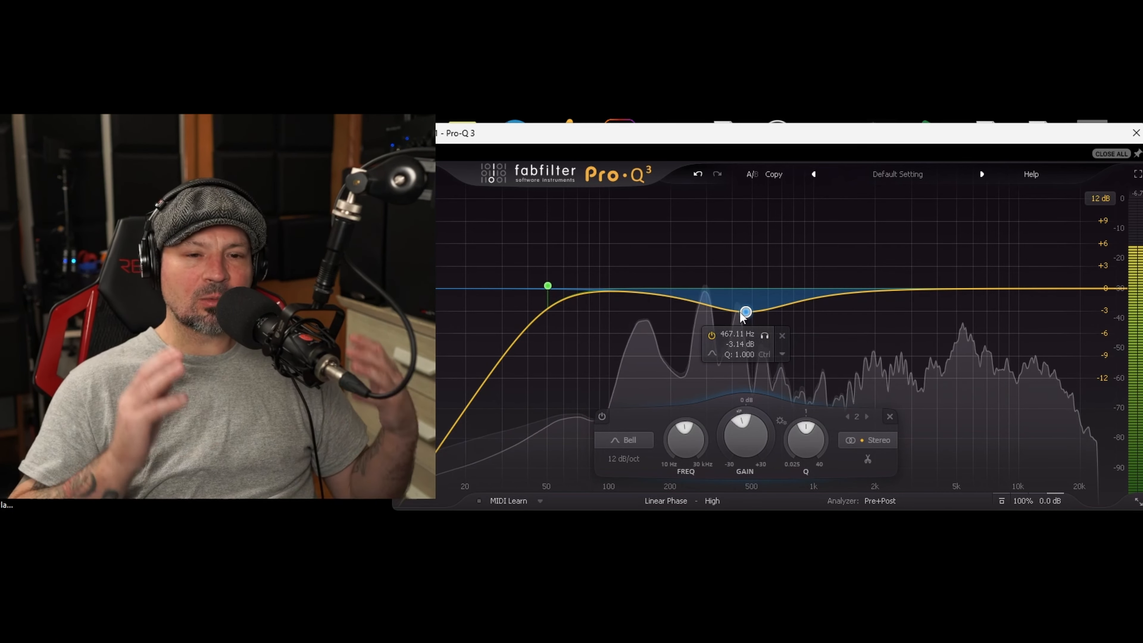
Boost the mid bell band to about +6 dB for comparison, and return it to about -3 dB at 478 Hz.
left_click_drag(742, 316, 742, 245)
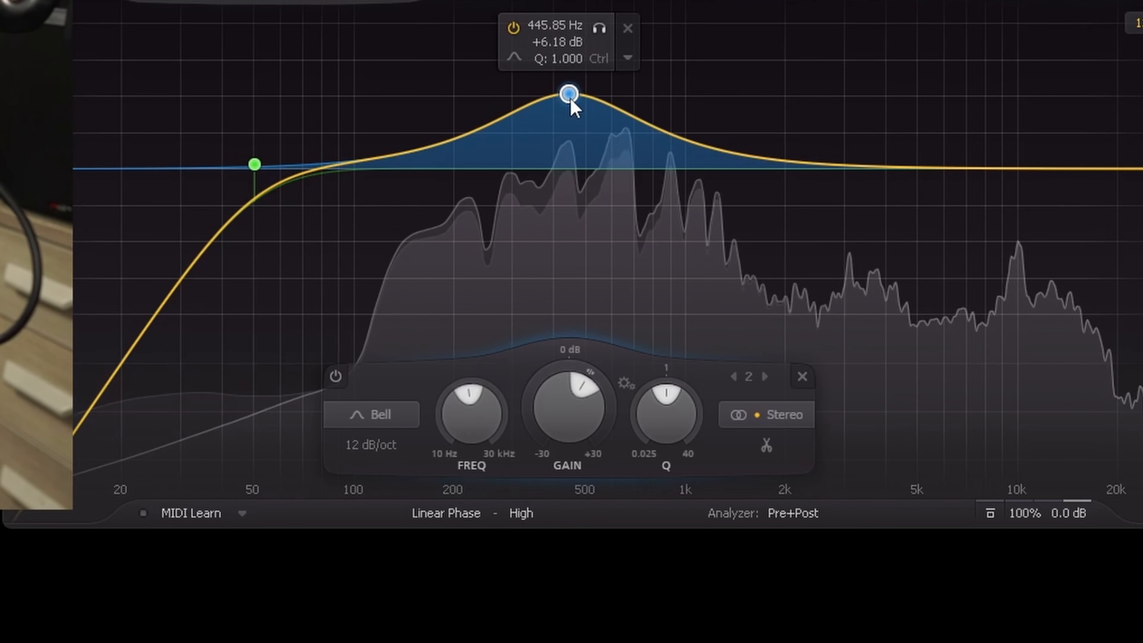
left_click_drag(570, 99, 580, 212)
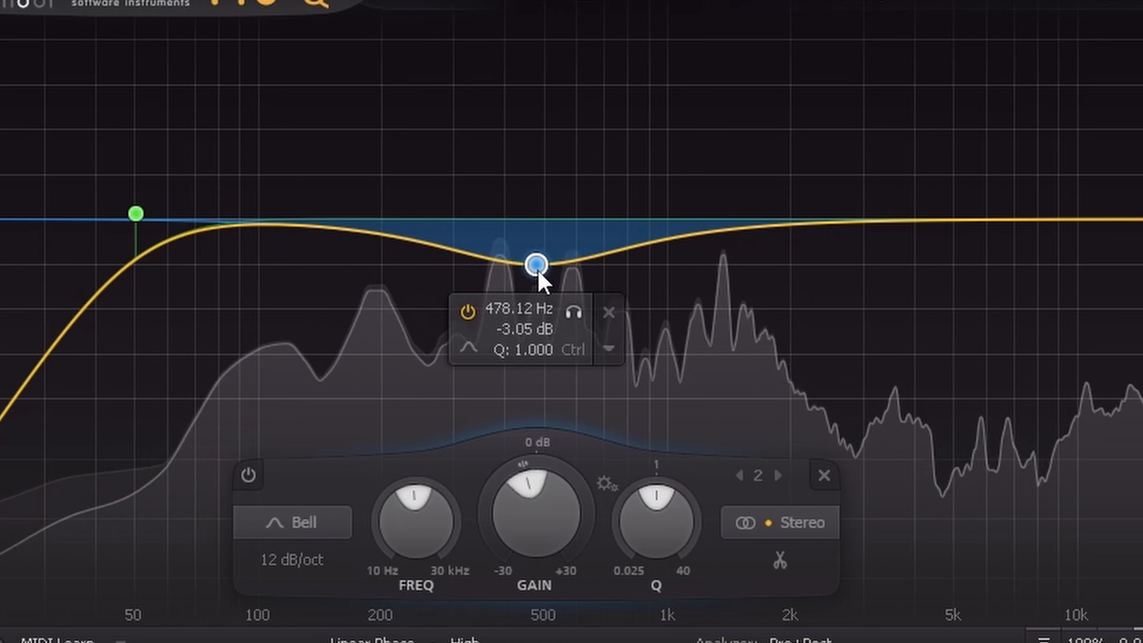
left_click_drag(539, 273, 539, 273)
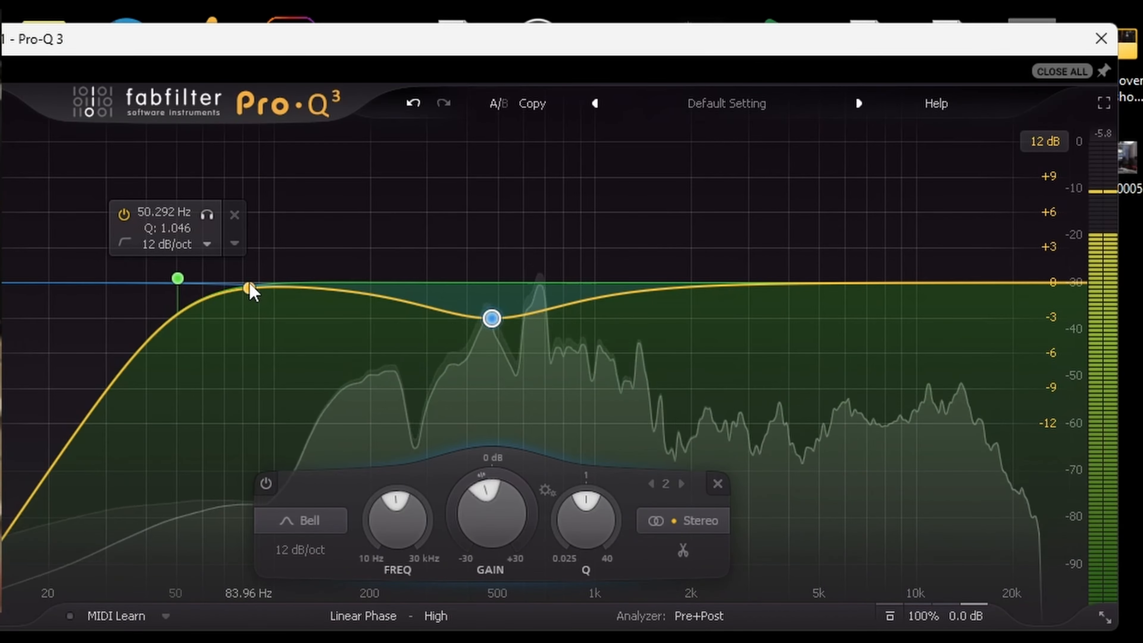
Add a low bell band at about 115 Hz, cutting about 1.7 dB with a Q of about 1.07.
left_click_drag(250, 286, 249, 267)
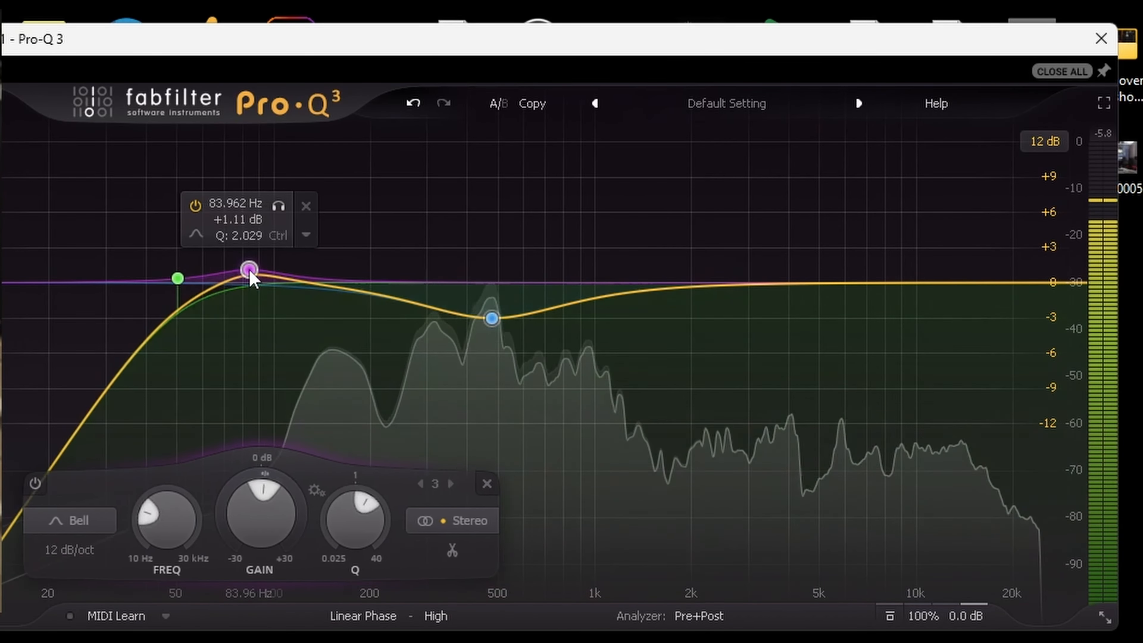
left_click_drag(366, 171, 402, 170)
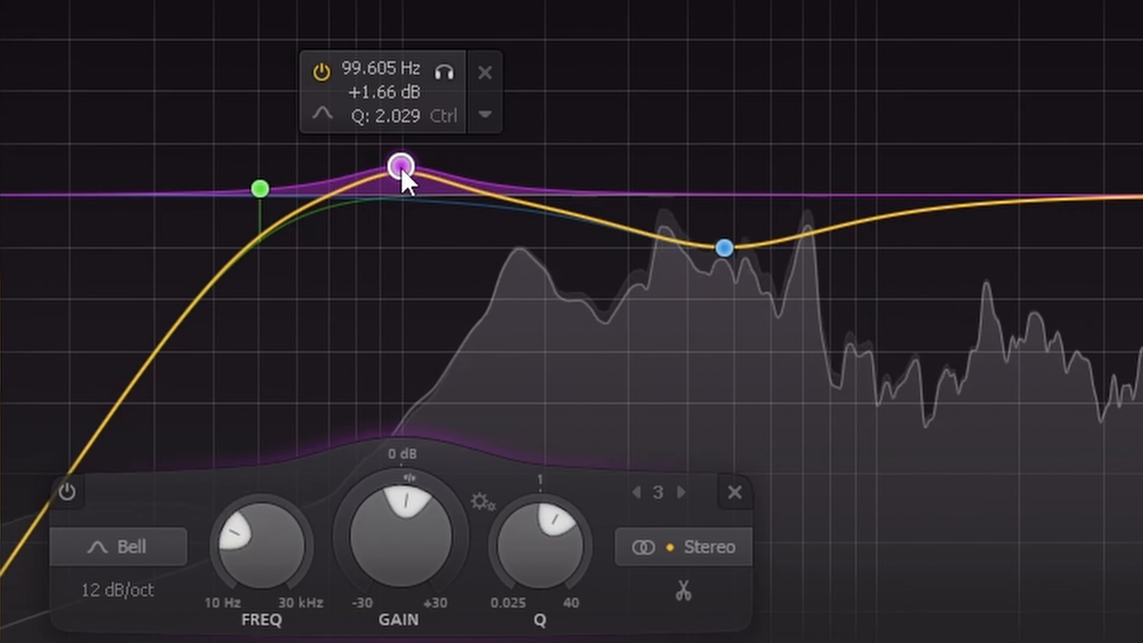
left_click_drag(402, 174, 407, 199)
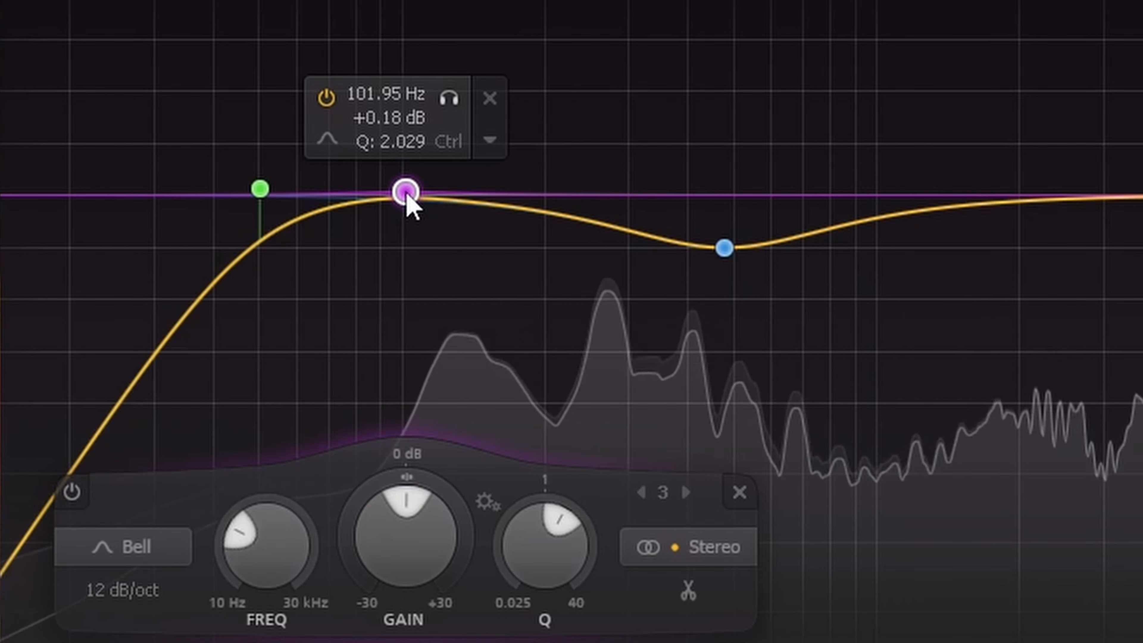
left_click_drag(406, 195, 404, 227)
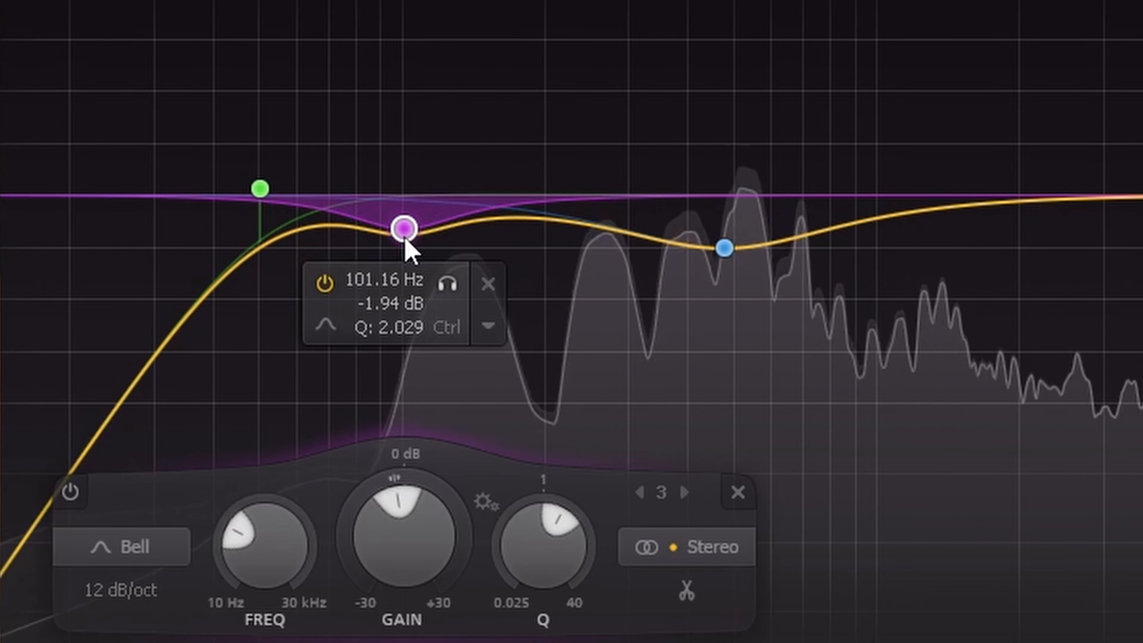
scroll(405, 242, "down", 2)
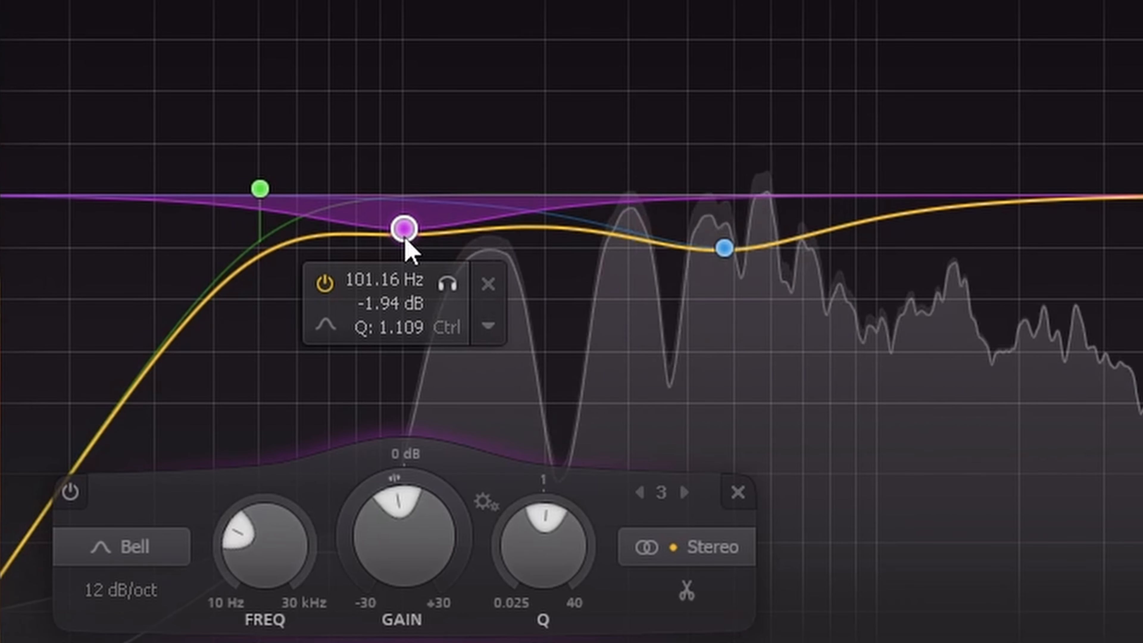
left_click_drag(409, 235, 435, 230)
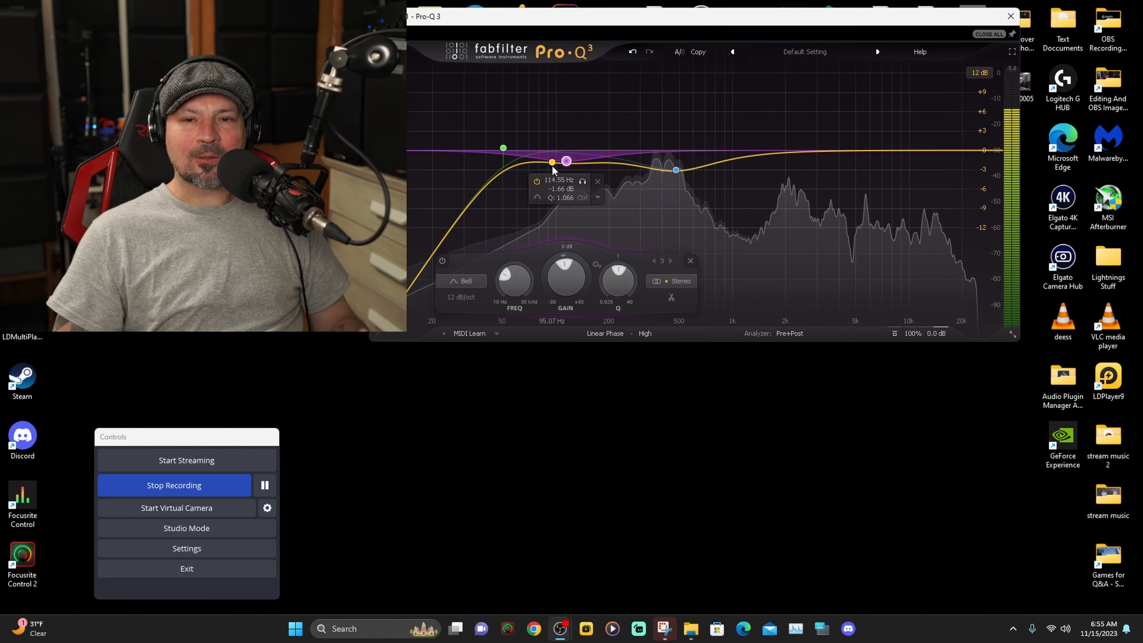
Raise the low cut's frequency to about 87 Hz and increase its Q.
left_click_drag(504, 148, 521, 149)
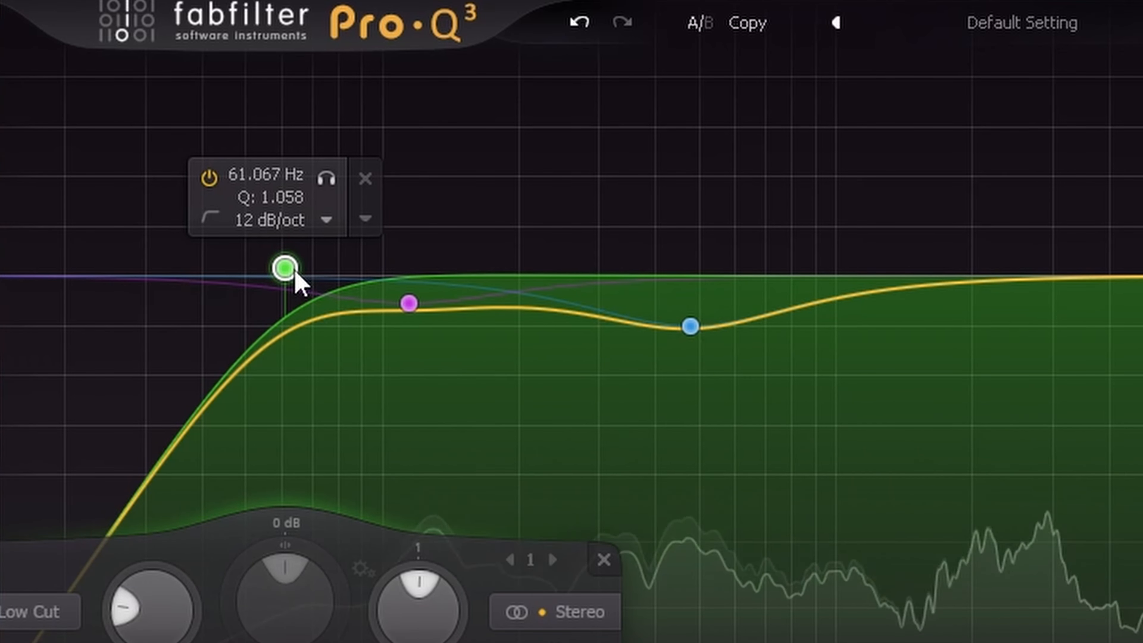
left_click_drag(296, 272, 325, 273)
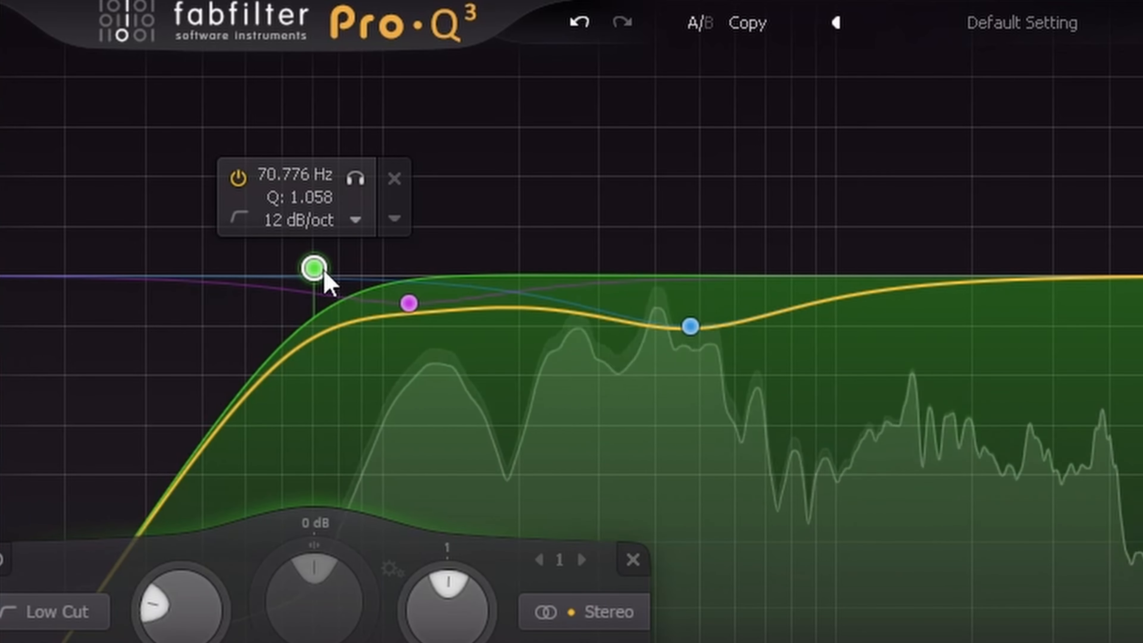
left_click_drag(324, 273, 395, 271)
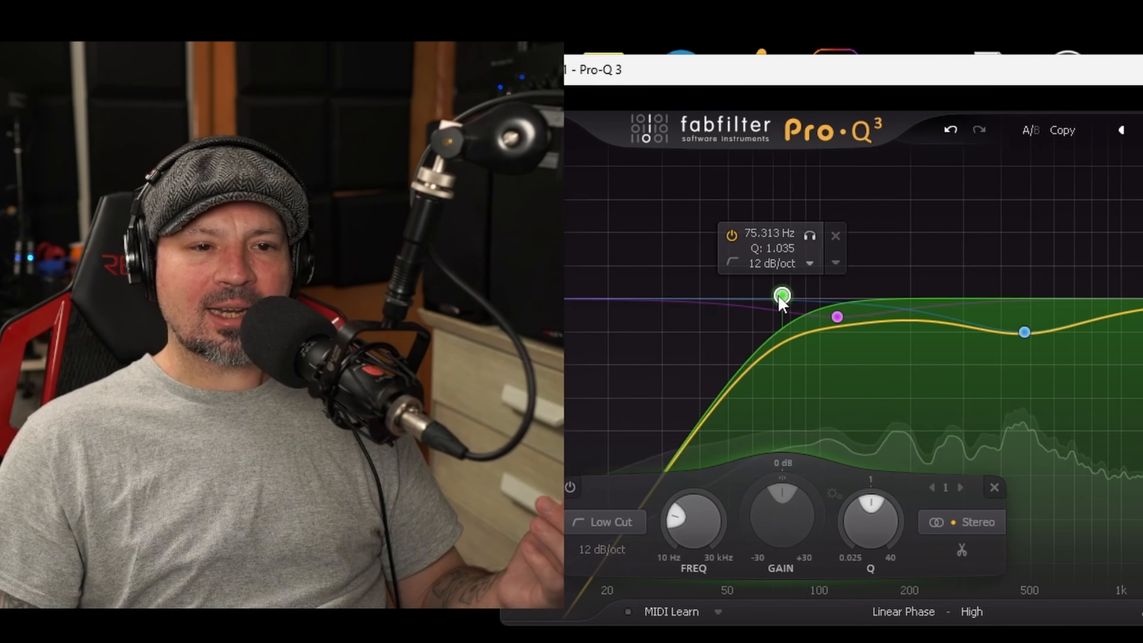
left_click_drag(783, 299, 799, 301)
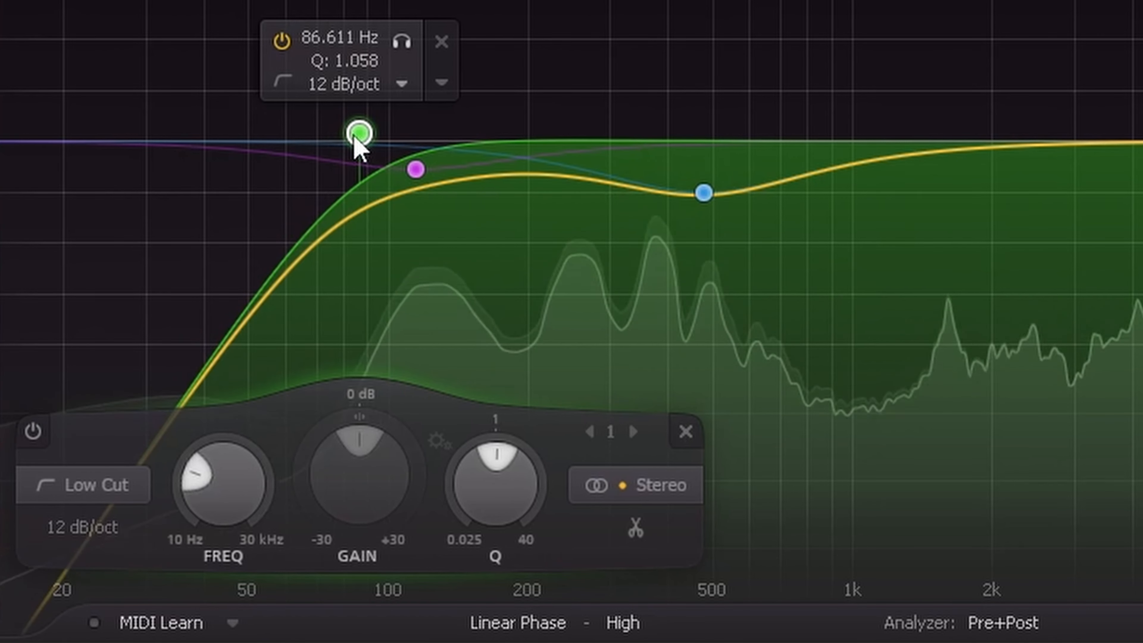
left_click_drag(355, 138, 359, 140)
scroll(360, 140, "up", 4)
Try narrower and wider curves on the mid bell band and set its Q to about 1.09.
left_click(704, 193)
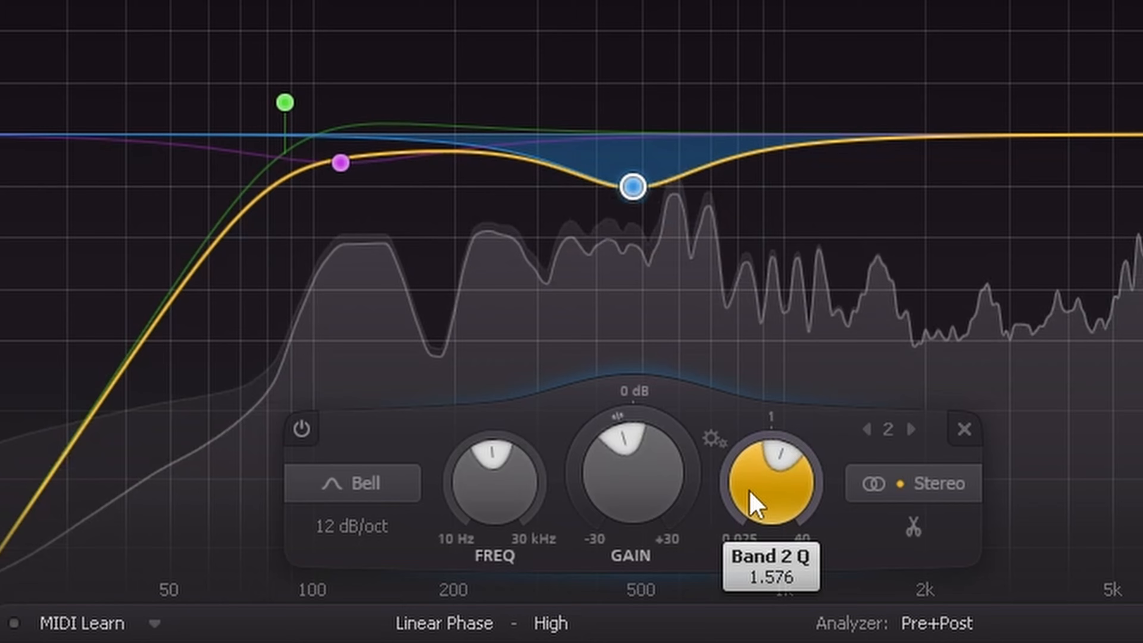
scroll(749, 491, "down", 3)
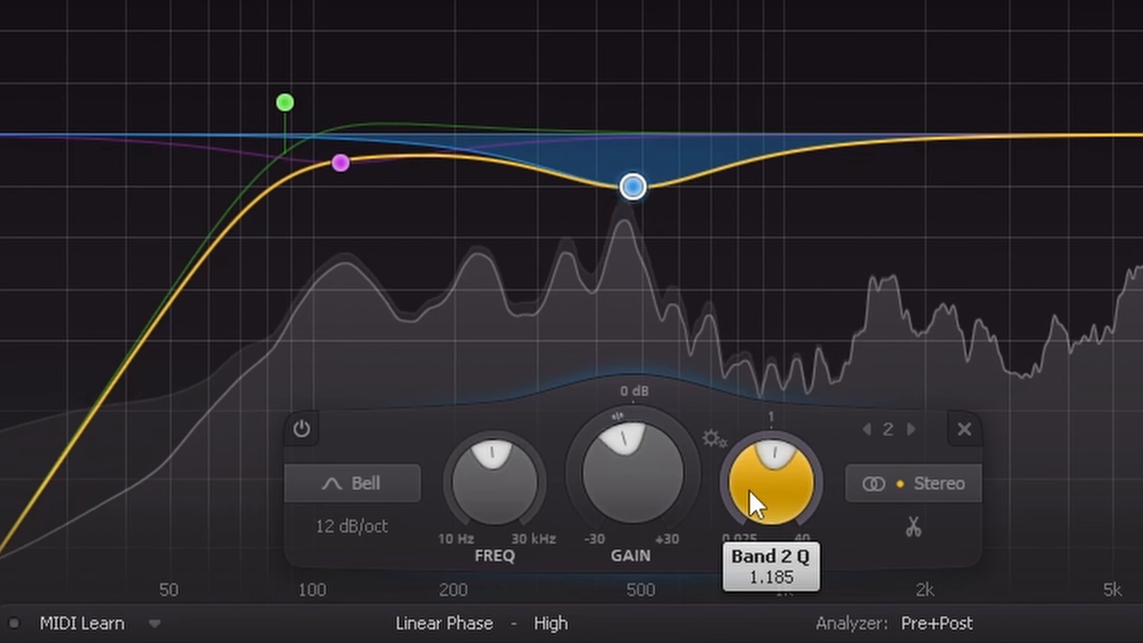
scroll(749, 491, "up", 2)
scroll(749, 491, "down", 3)
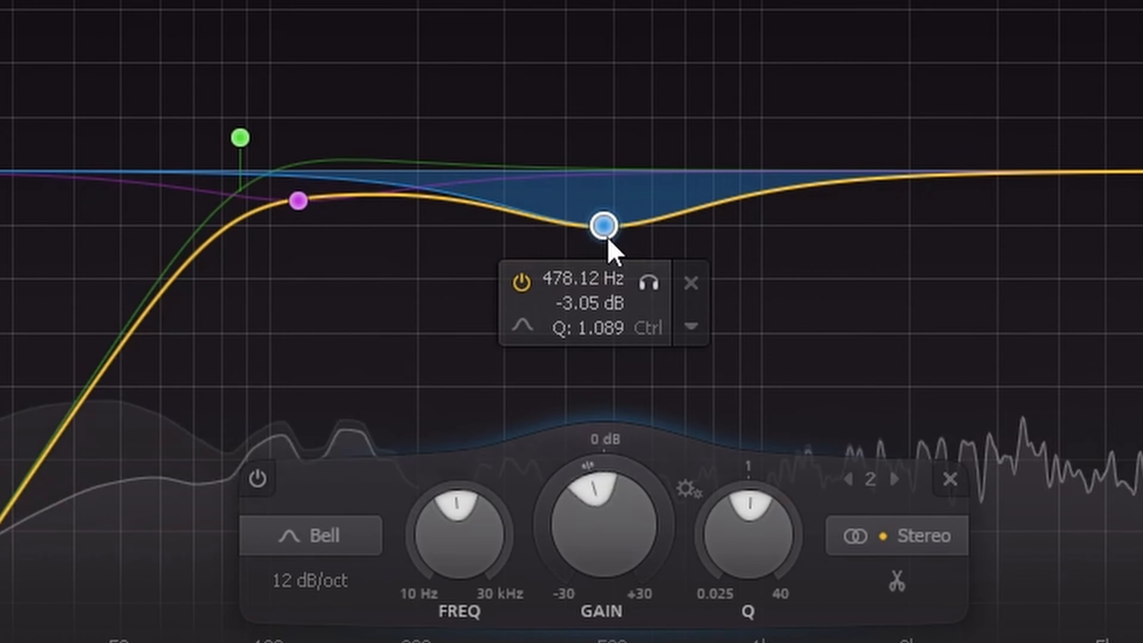
Fine-tune the positions of the mid bell, low bell and low cut bands on the EQ curve.
left_click_drag(627, 194, 636, 192)
mouse_move(606, 233)
left_mouse_down()
mouse_move(632, 236)
mouse_move(622, 236)
left_mouse_up()
left_click_drag(292, 206, 344, 215)
mouse_move(234, 146)
left_mouse_down()
mouse_move(178, 144)
mouse_move(238, 148)
left_mouse_up()
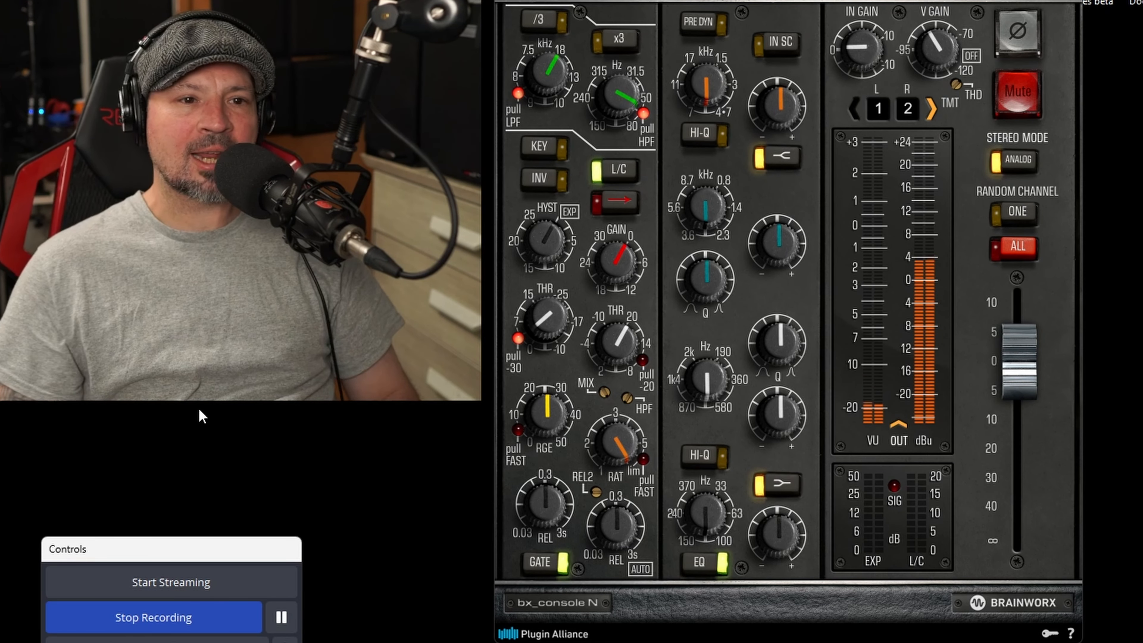
In bx_console N, set the low-mid EQ band between 360 and 580 Hz with a lowered Q and reduced gain.
left_click_drag(699, 375, 698, 391)
left_click_drag(403, 330, 404, 332)
left_click_drag(533, 259, 518, 284)
mouse_move(548, 381)
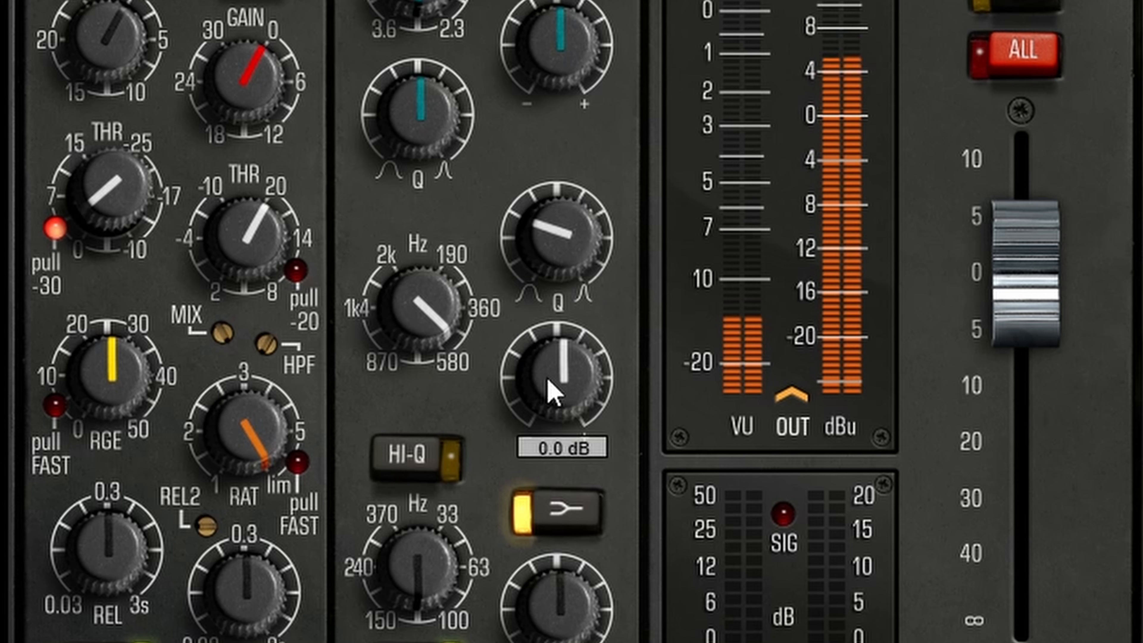
left_click_drag(547, 380, 542, 410)
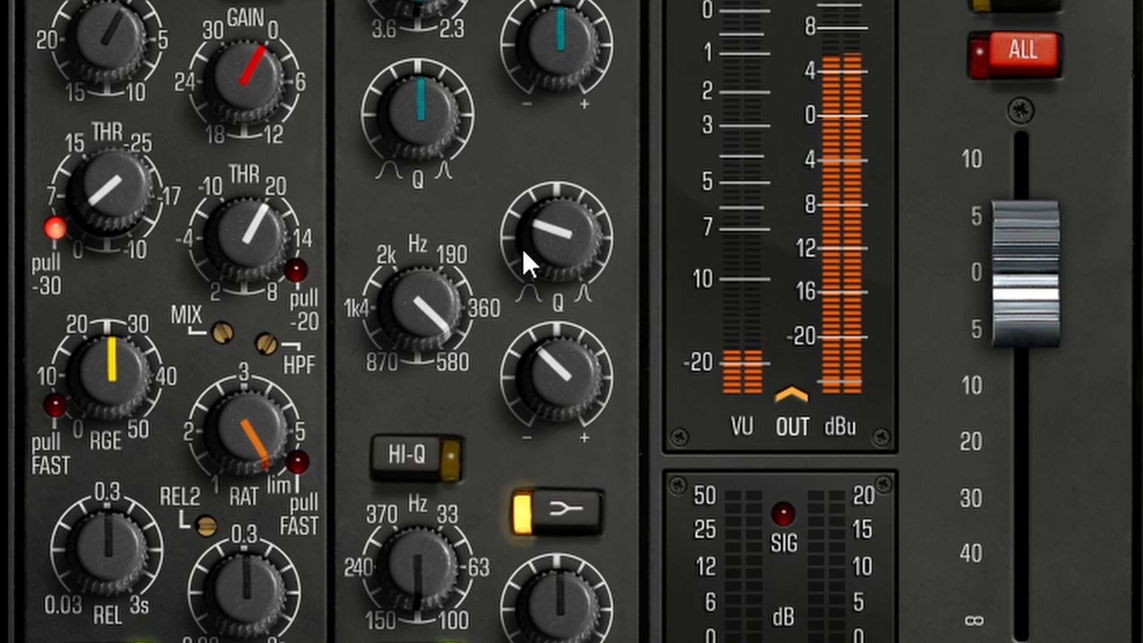
mouse_move(532, 248)
left_mouse_down()
mouse_move(539, 232)
mouse_move(535, 258)
left_mouse_up()
mouse_move(418, 308)
left_mouse_down()
mouse_move(419, 298)
mouse_move(416, 325)
left_mouse_up()
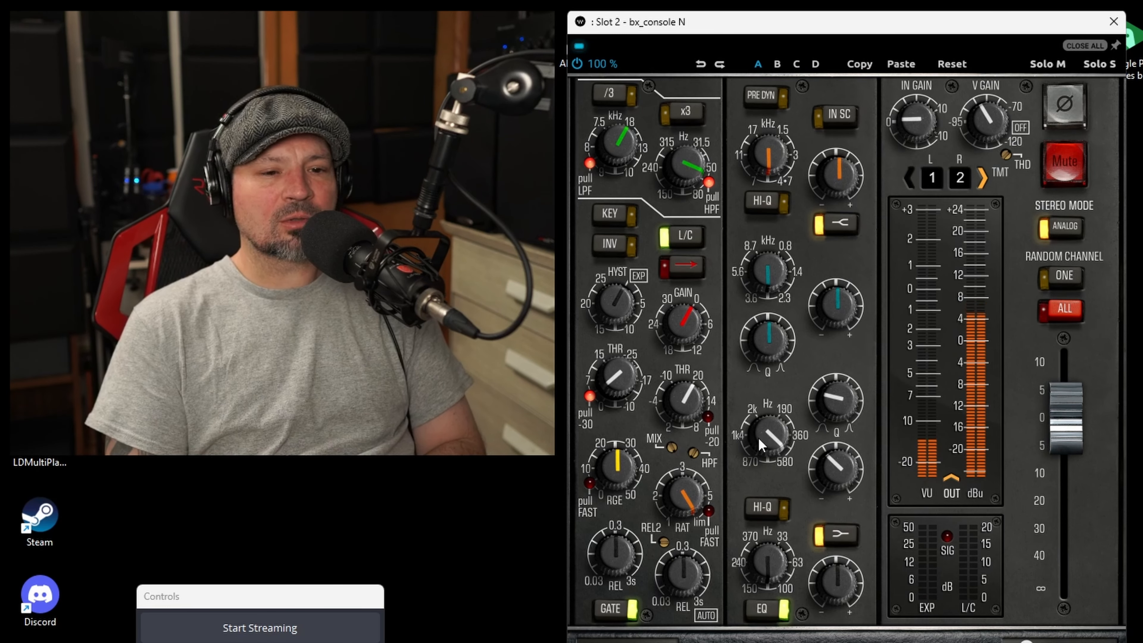
Lower the bx_console N low EQ band's frequency to about 114 Hz.
mouse_move(829, 468)
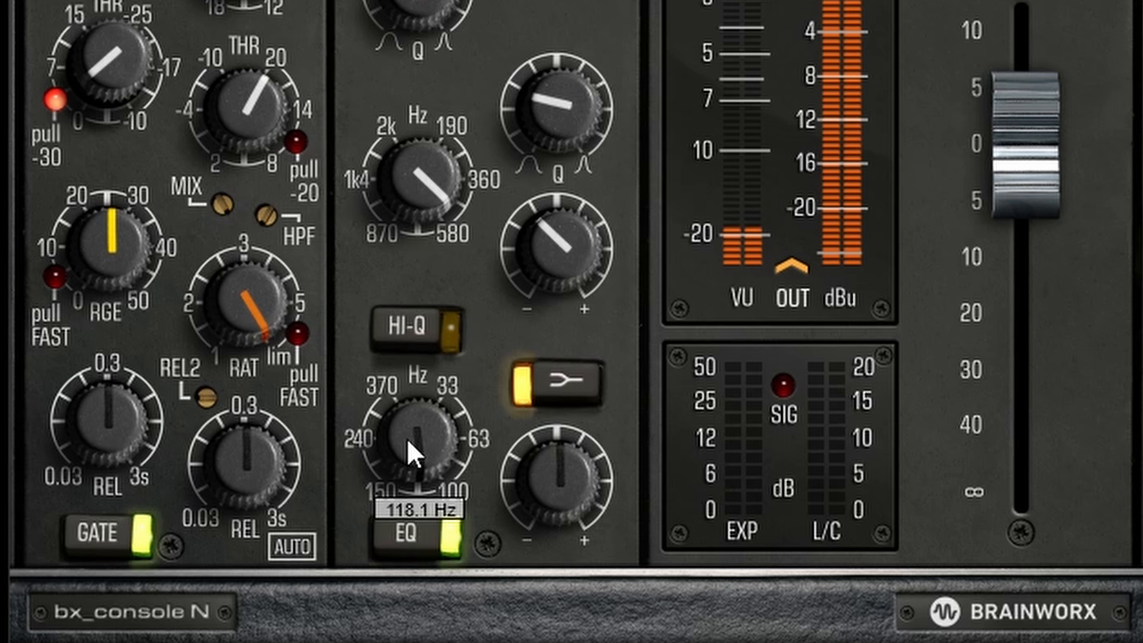
left_click_drag(762, 570, 764, 568)
left_click_drag(407, 444, 407, 446)
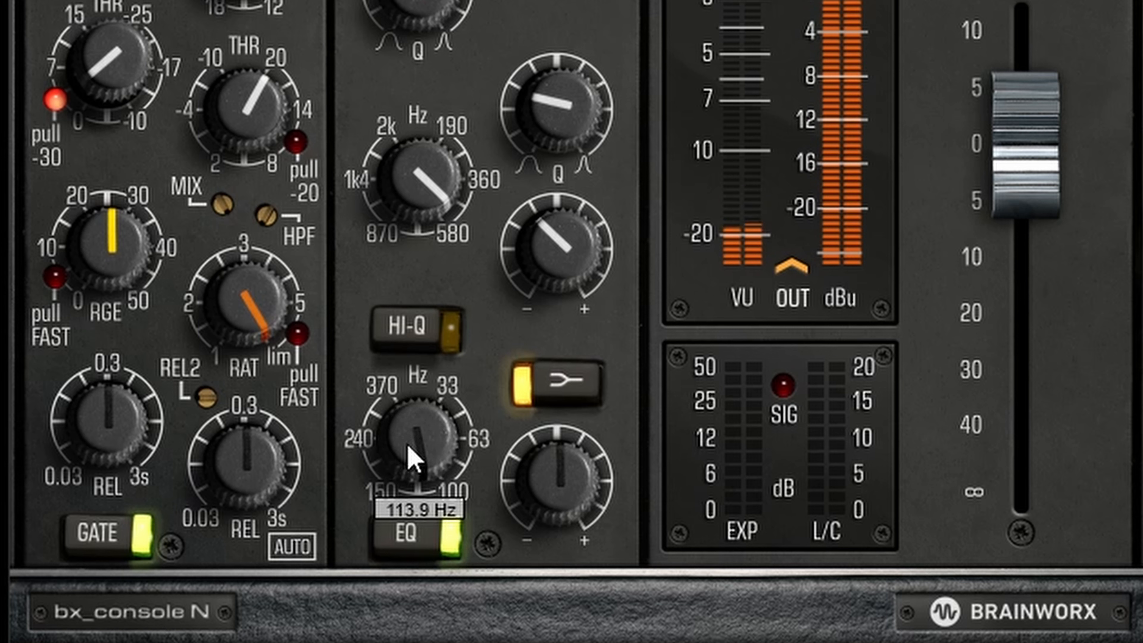